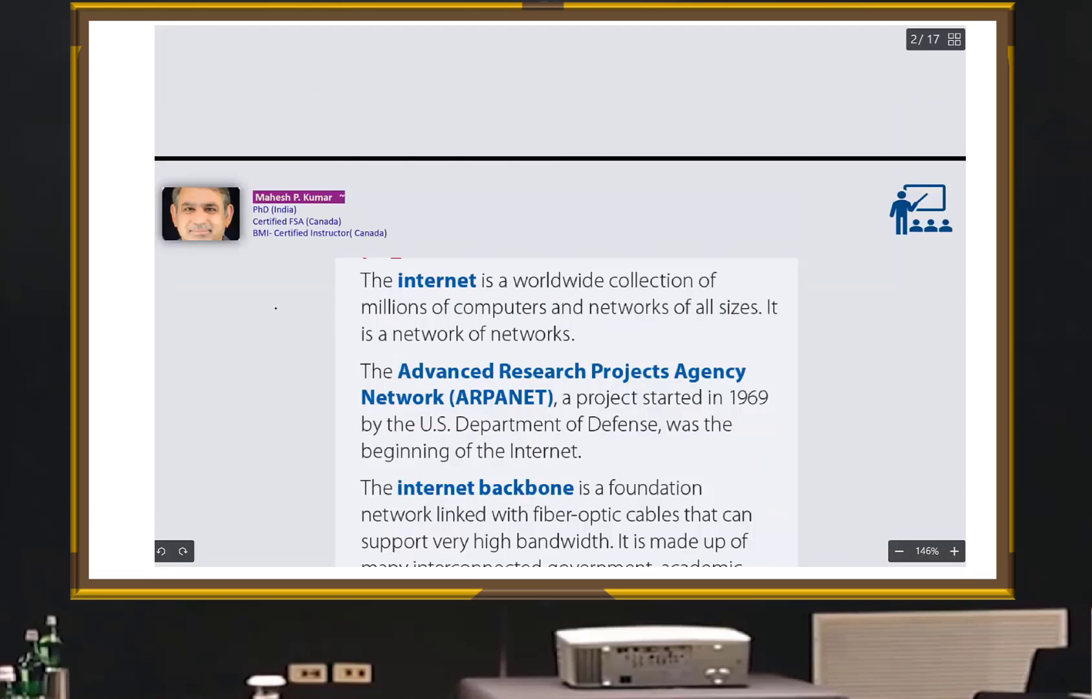
# Step: Highlight 'collection', 'millions', 'networks' and 'network of networks' in yellow on slide 2
pyautogui.moveTo(611, 283); pyautogui.dragTo(703, 280)
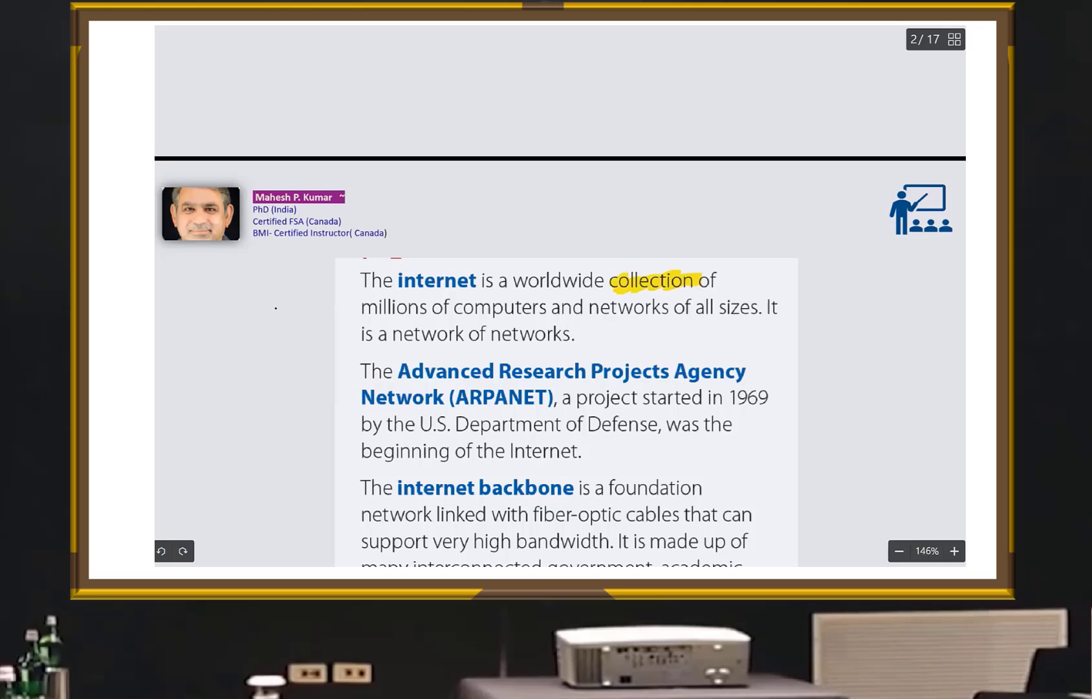
pyautogui.moveTo(362, 309); pyautogui.dragTo(423, 307)
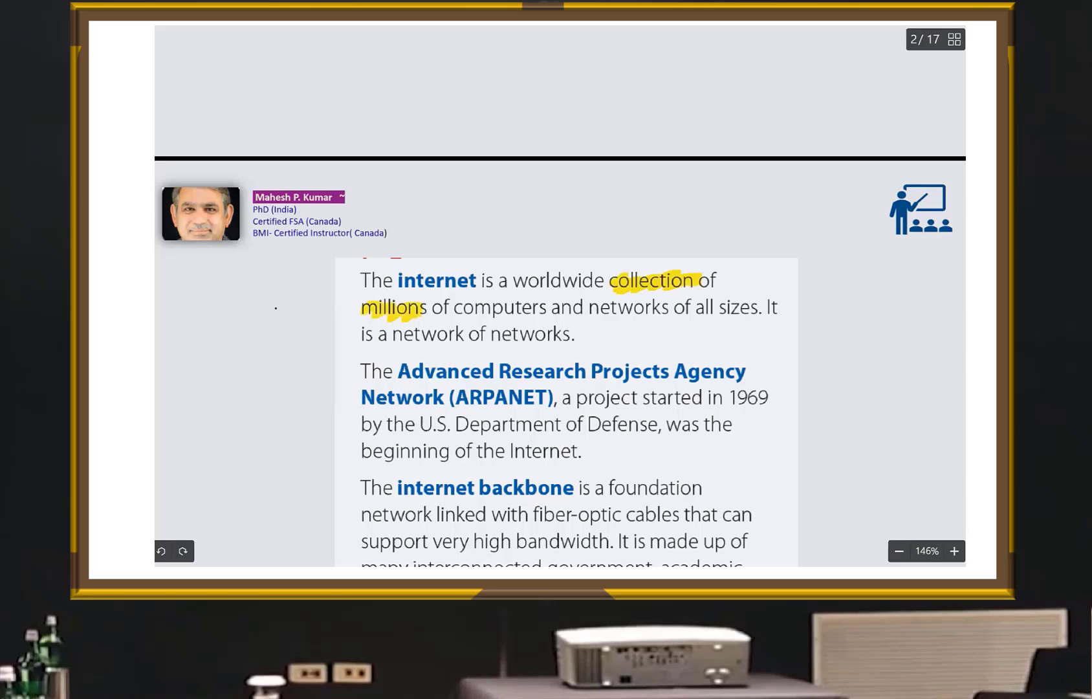
pyautogui.moveTo(591, 312); pyautogui.dragTo(664, 309)
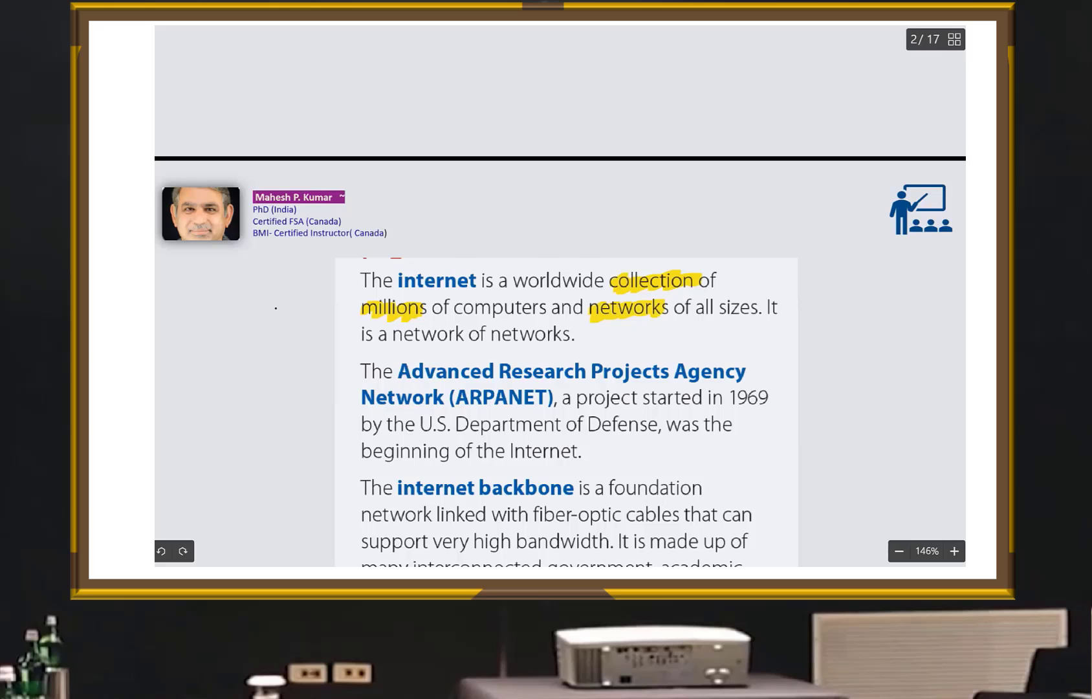
pyautogui.scroll(-2, 560, 341)
pyautogui.scroll(-1, 560, 299)
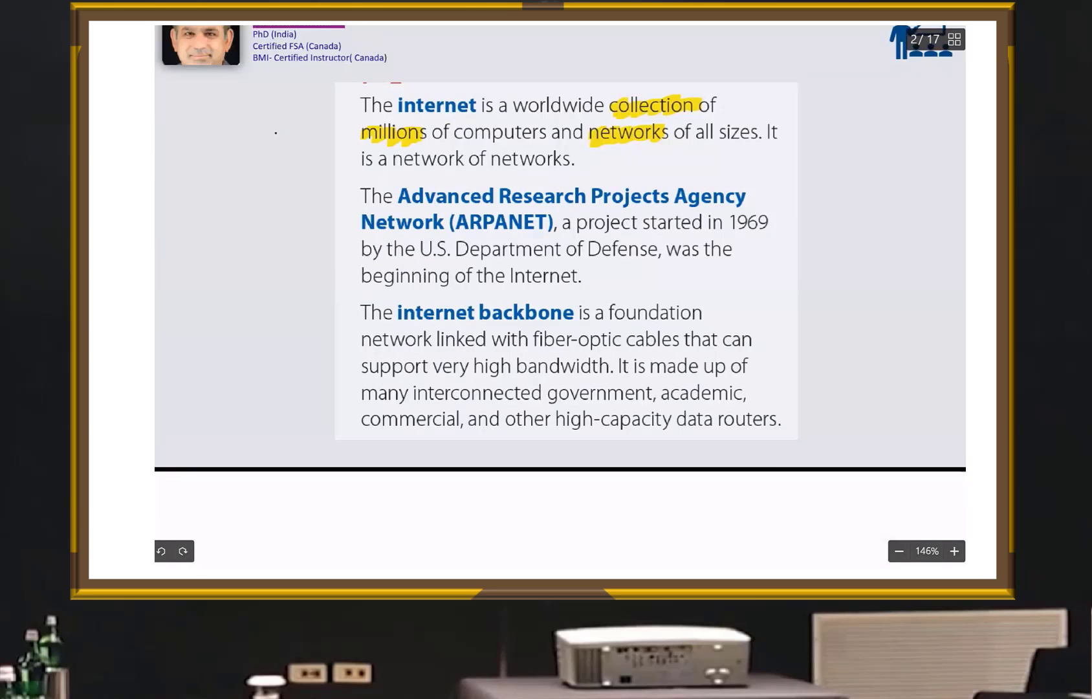
pyautogui.moveTo(392, 161); pyautogui.dragTo(561, 161)
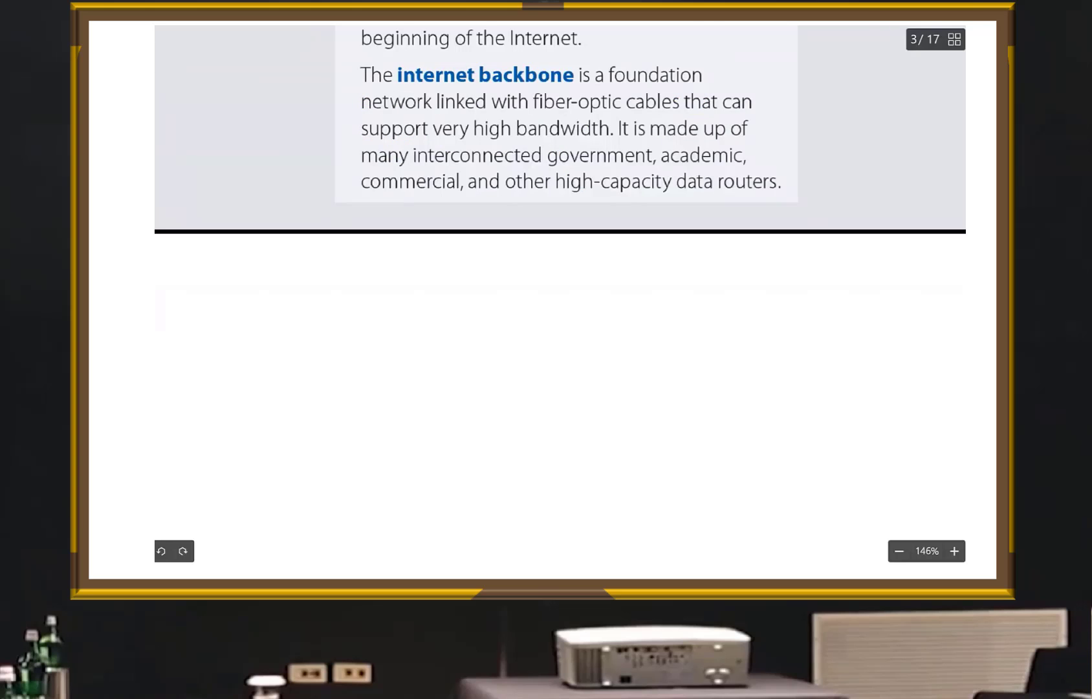
pyautogui.scroll(-3, 560, 256)
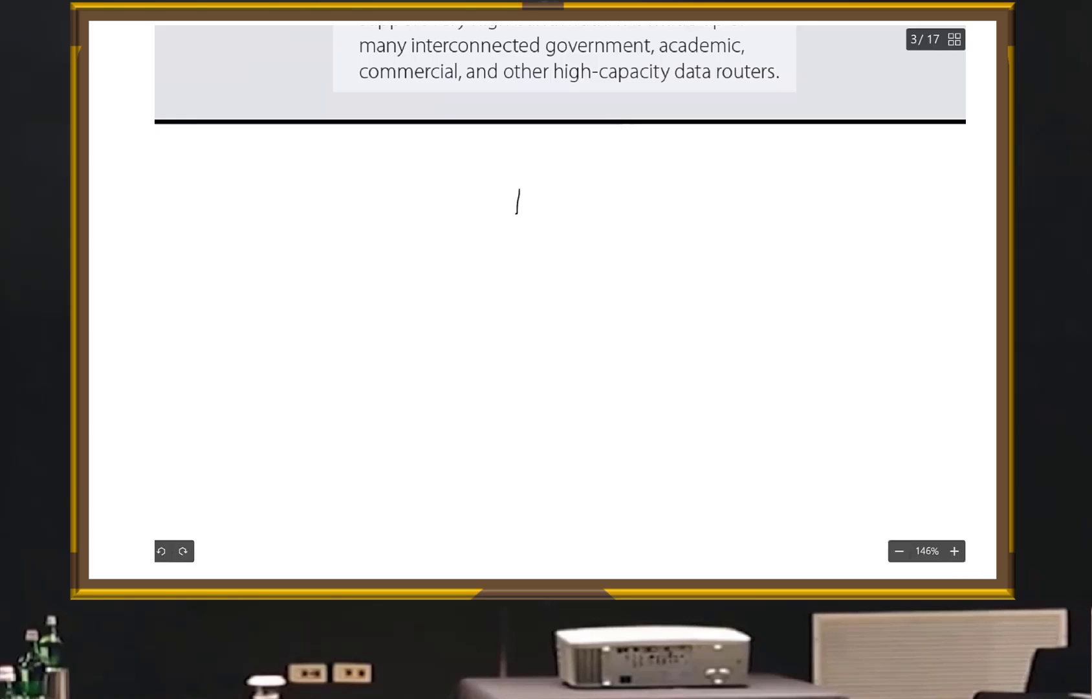
# Step: Sketch a laptop with keyboard base and inner screen below the slide text
pyautogui.moveTo(517, 214)
pyautogui.mouseDown()
pyautogui.moveTo(514, 222)
pyautogui.moveTo(535, 221)
pyautogui.moveTo(570, 185)
pyautogui.moveTo(570, 226)
pyautogui.moveTo(527, 224)
pyautogui.moveTo(522, 246)
pyautogui.moveTo(566, 229)
pyautogui.mouseUp()
pyautogui.moveTo(565, 229); pyautogui.dragTo(563, 242)
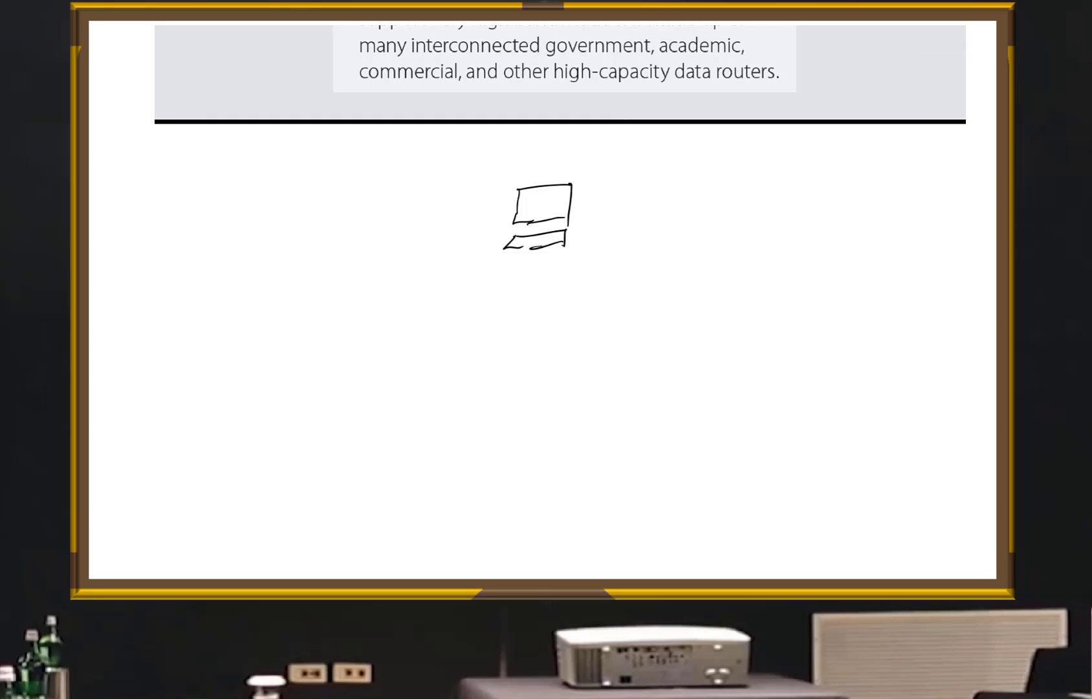
pyautogui.moveTo(519, 241); pyautogui.dragTo(559, 240)
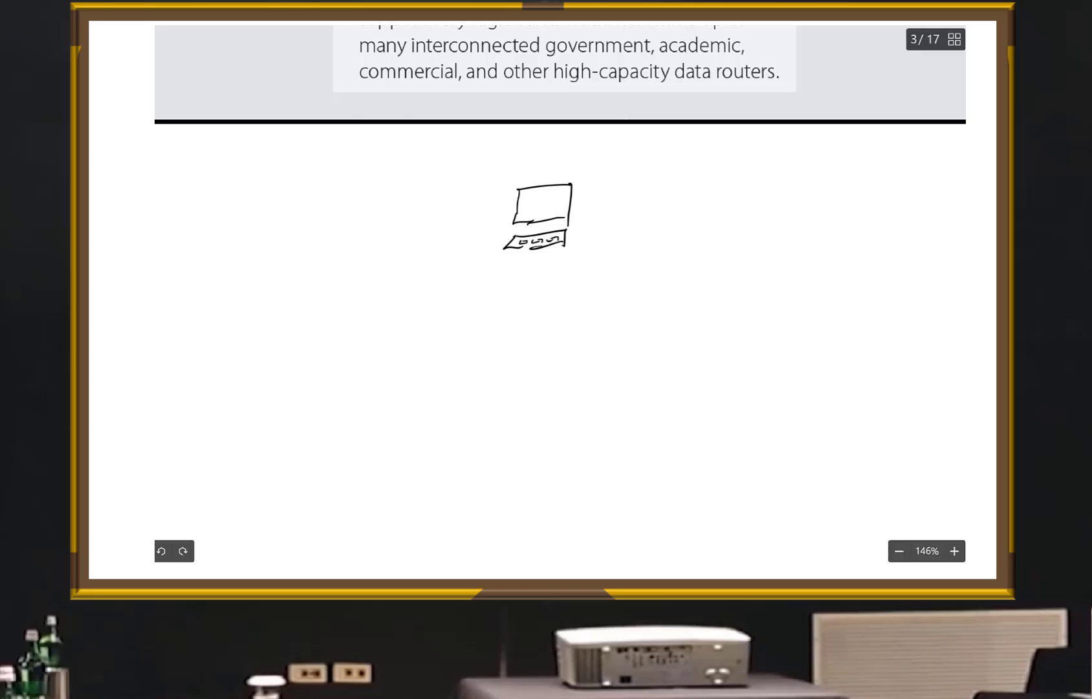
pyautogui.moveTo(522, 195)
pyautogui.mouseDown()
pyautogui.moveTo(567, 211)
pyautogui.moveTo(559, 190)
pyautogui.moveTo(563, 206)
pyautogui.mouseUp()
# Step: Colour the laptop screen yellow with cyan edges
pyautogui.moveTo(522, 203); pyautogui.dragTo(566, 202)
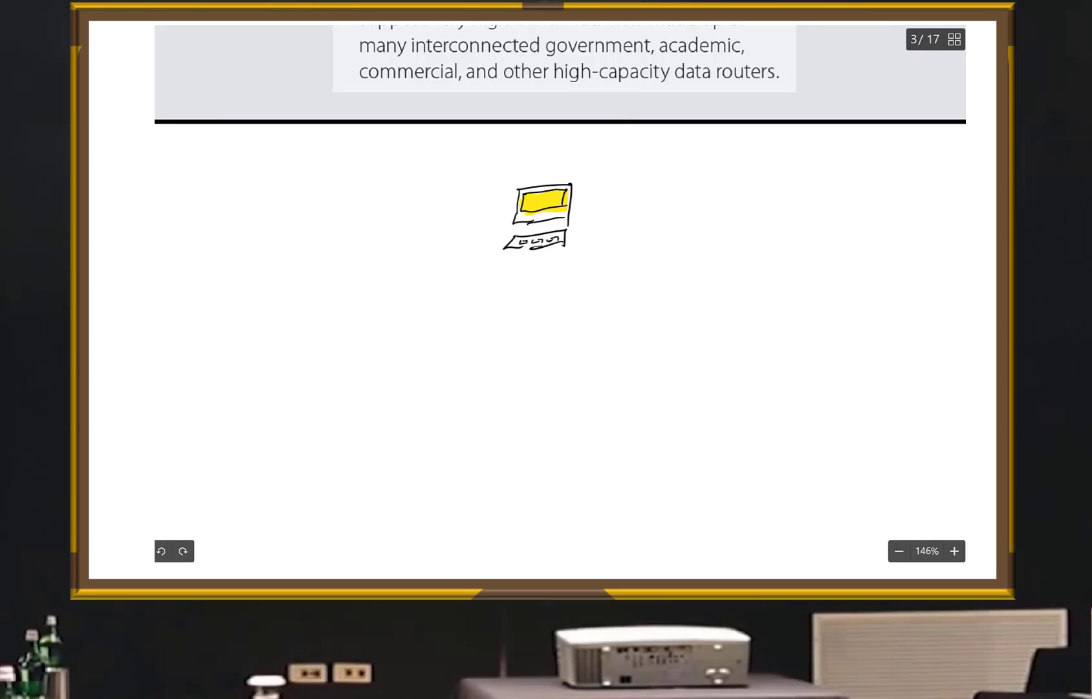
pyautogui.moveTo(517, 217)
pyautogui.mouseDown()
pyautogui.moveTo(562, 215)
pyautogui.moveTo(563, 189)
pyautogui.mouseUp()
pyautogui.moveTo(567, 186)
pyautogui.mouseDown()
pyautogui.moveTo(568, 211)
pyautogui.moveTo(520, 216)
pyautogui.mouseUp()
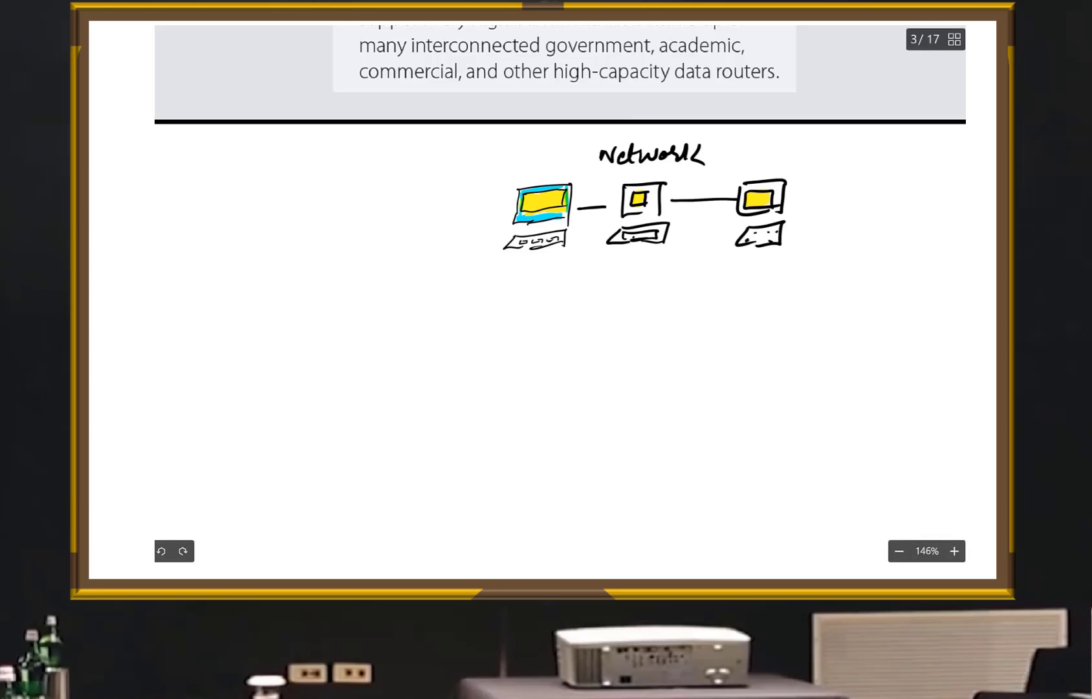
# Step: Add cyan accents to the middle and right computers' monitors and keyboards
pyautogui.moveTo(628, 208); pyautogui.dragTo(653, 208)
pyautogui.moveTo(629, 190)
pyautogui.mouseDown()
pyautogui.moveTo(656, 213)
pyautogui.moveTo(635, 212)
pyautogui.moveTo(653, 187)
pyautogui.mouseUp()
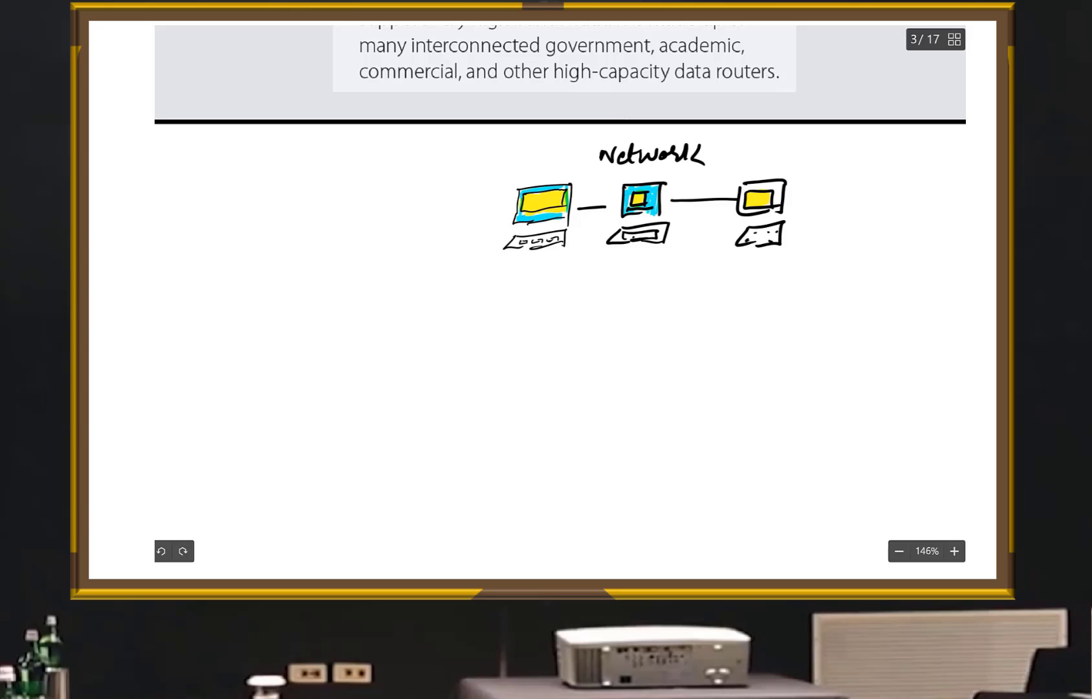
pyautogui.moveTo(626, 237); pyautogui.dragTo(647, 237)
pyautogui.moveTo(755, 239); pyautogui.dragTo(776, 235)
pyautogui.moveTo(778, 186)
pyautogui.mouseDown()
pyautogui.moveTo(742, 187)
pyautogui.moveTo(737, 215)
pyautogui.mouseUp()
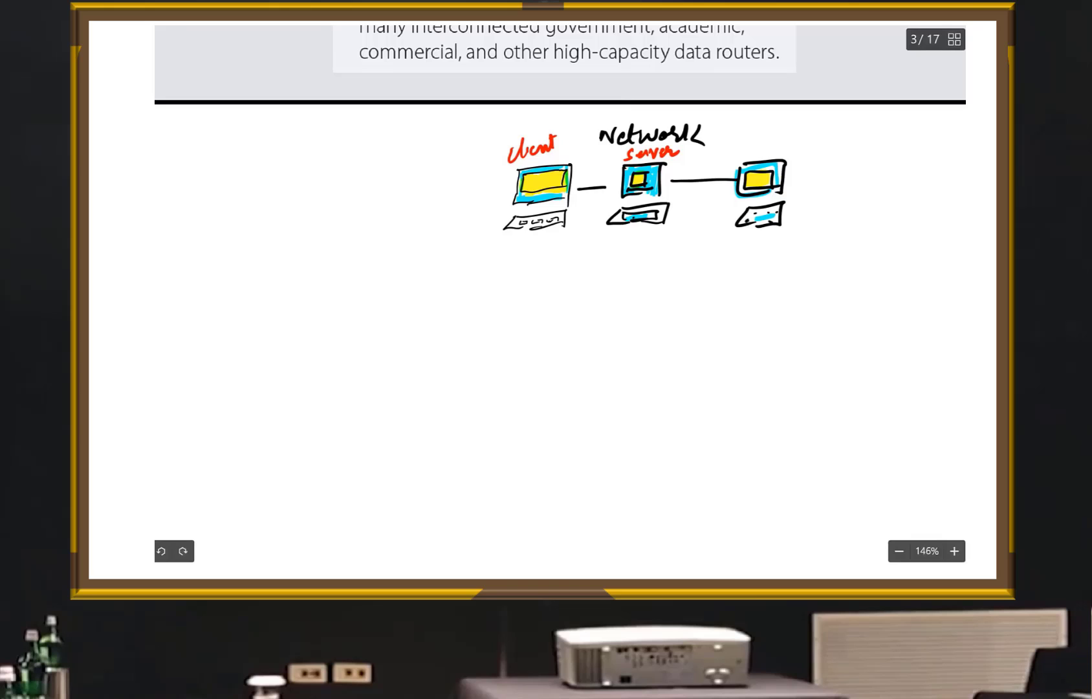
# Step: Close the yellow box, then draw a red client-to-server arrow and a line up from the server
pyautogui.moveTo(505, 141); pyautogui.dragTo(505, 263)
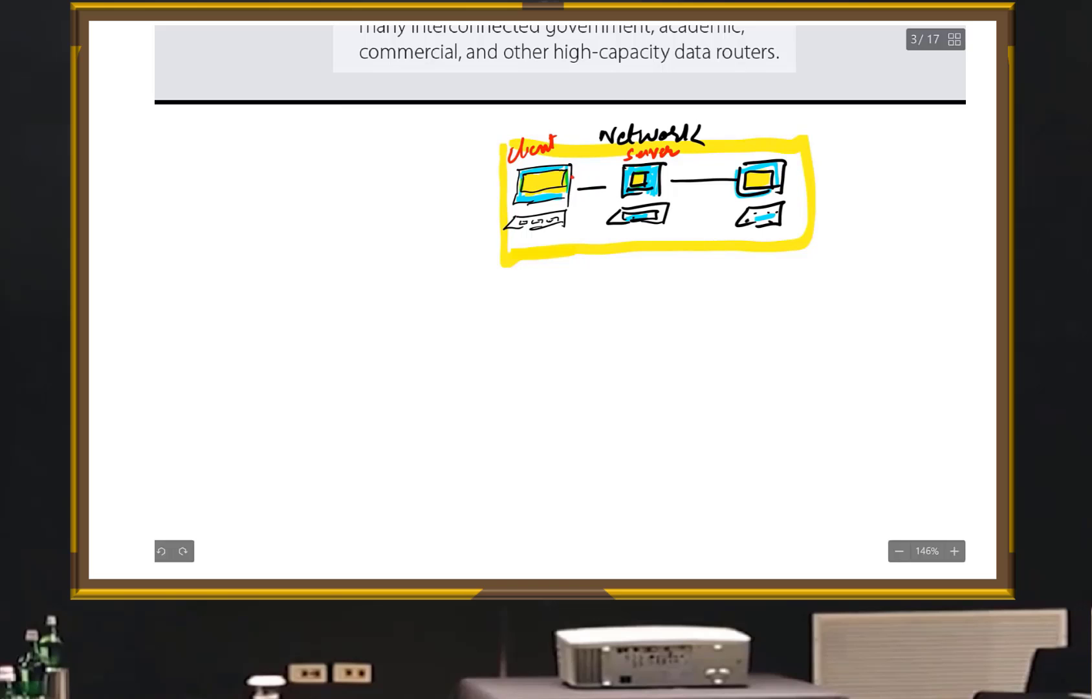
pyautogui.moveTo(574, 180)
pyautogui.mouseDown()
pyautogui.moveTo(616, 171)
pyautogui.moveTo(587, 160)
pyautogui.moveTo(602, 160)
pyautogui.moveTo(577, 189)
pyautogui.moveTo(606, 211)
pyautogui.mouseUp()
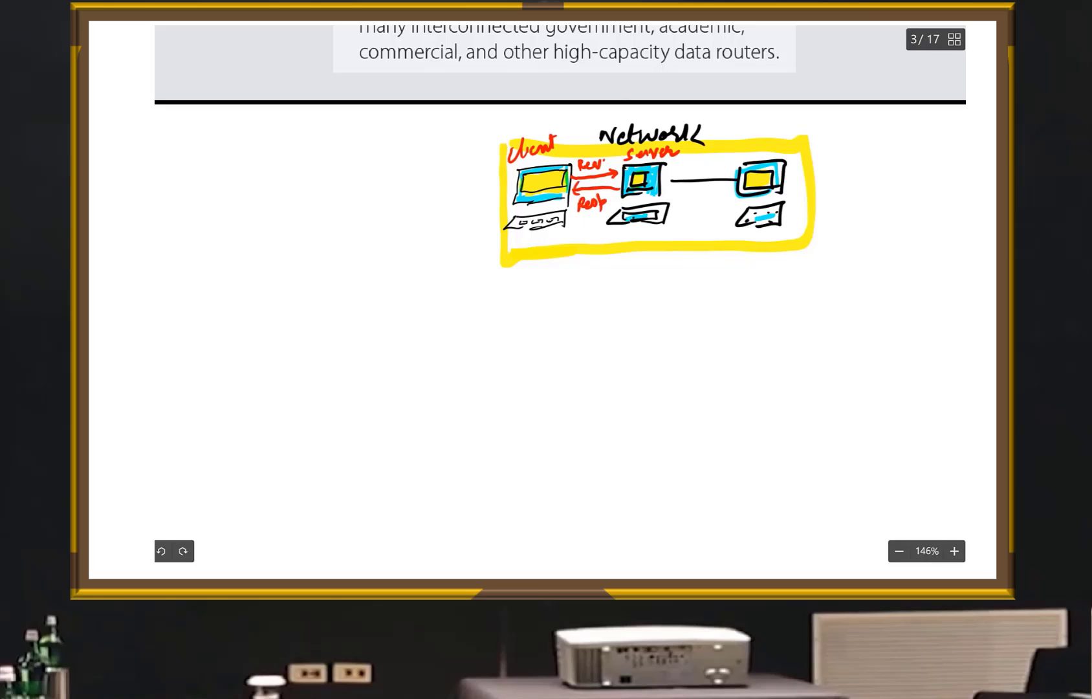
pyautogui.moveTo(674, 171)
pyautogui.mouseDown()
pyautogui.moveTo(717, 139)
pyautogui.moveTo(760, 142)
pyautogui.moveTo(830, 115)
pyautogui.mouseUp()
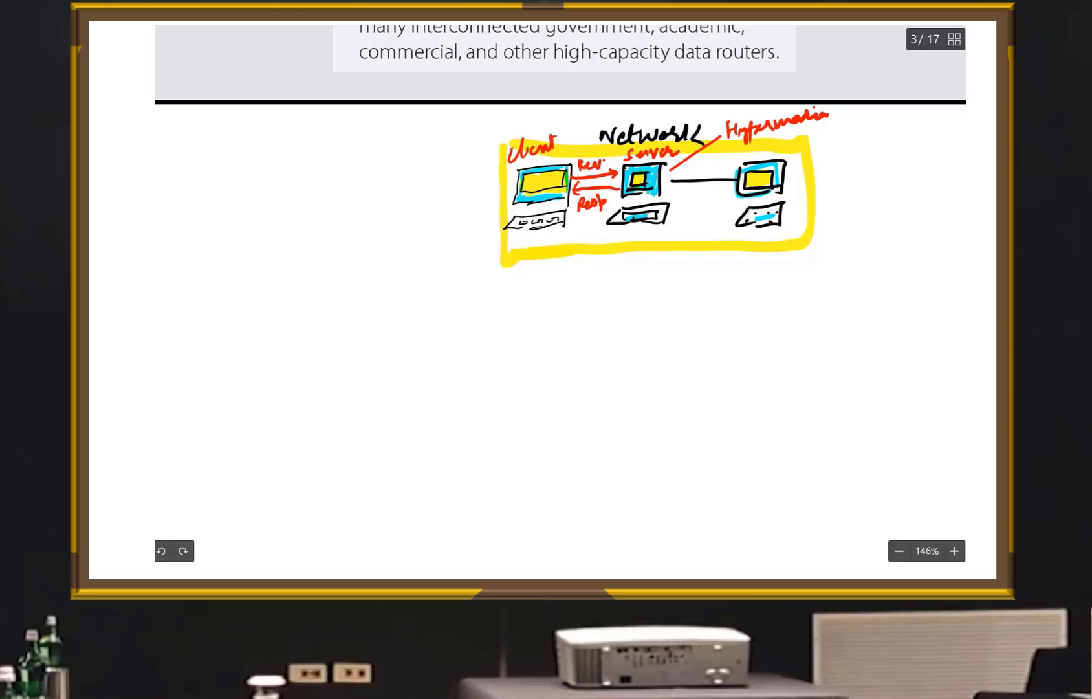
pyautogui.scroll(3, 560, 299)
pyautogui.scroll(2, 560, 299)
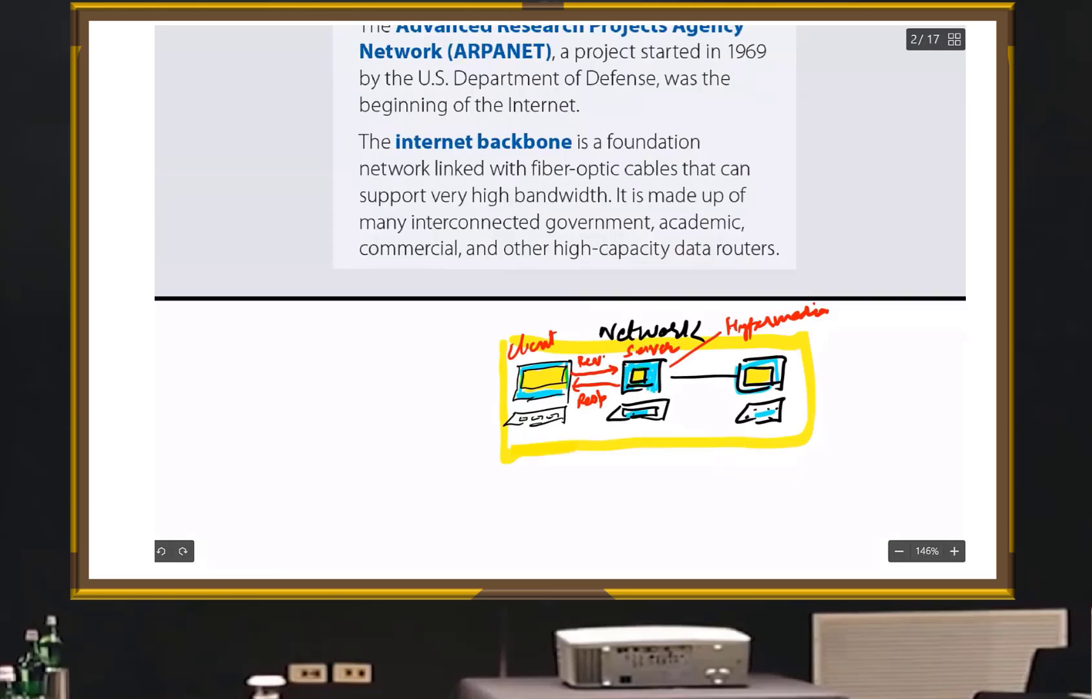
pyautogui.scroll(2, 560, 299)
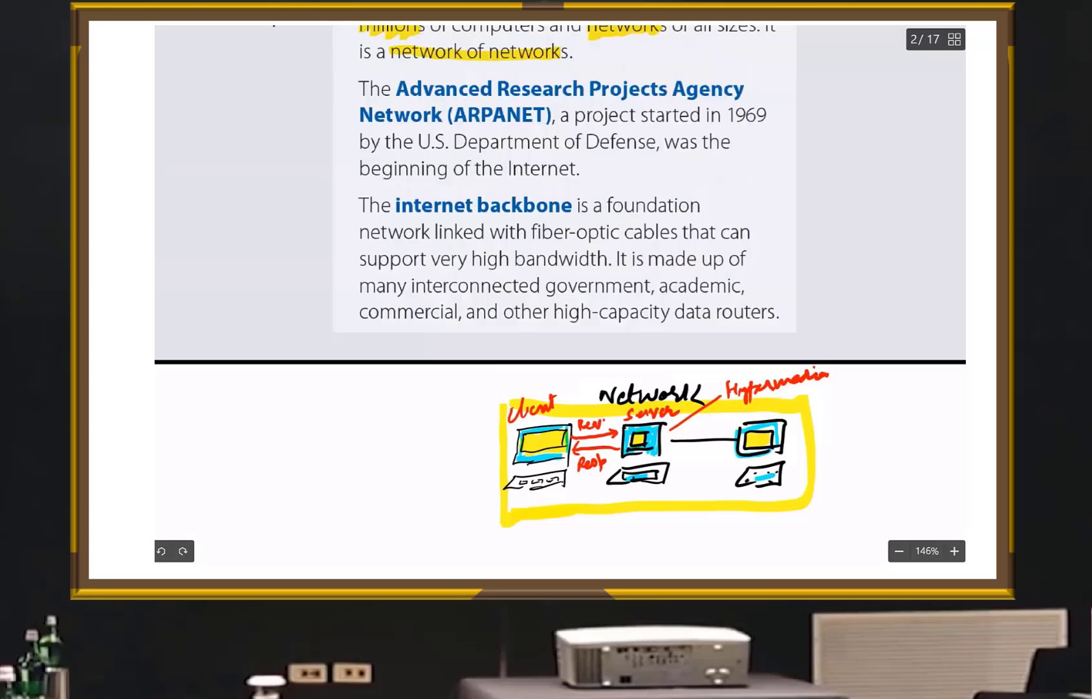
pyautogui.scroll(4, 559, 299)
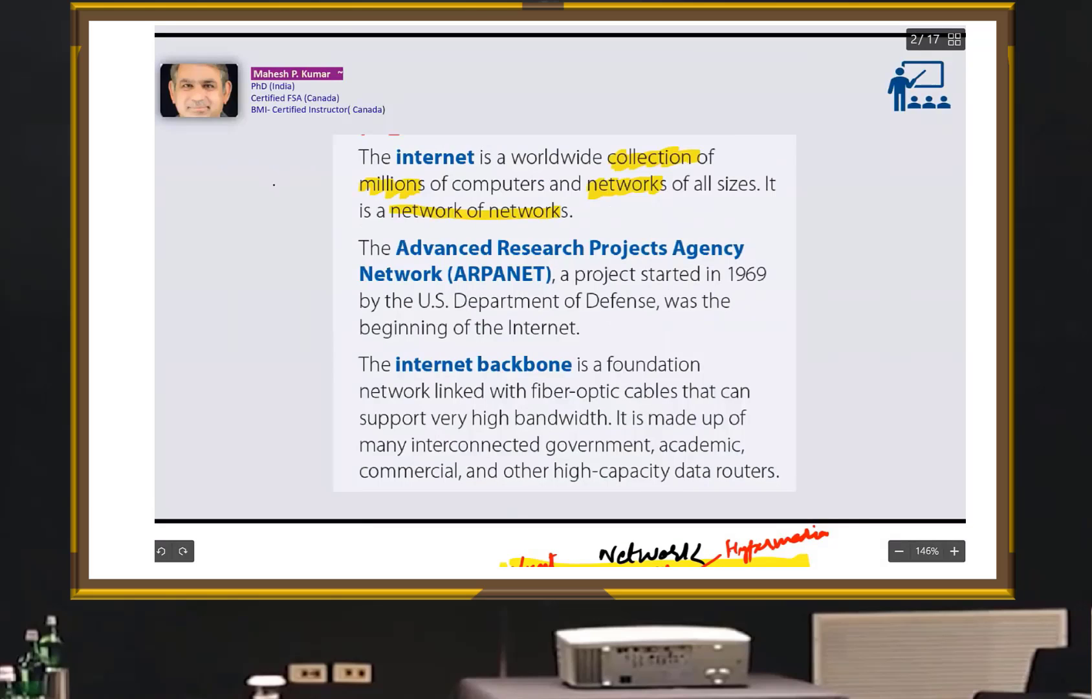
# Step: Highlight the year 1969 in cyan on page 3
pyautogui.moveTo(732, 275); pyautogui.dragTo(771, 271)
pyautogui.scroll(-3, 560, 299)
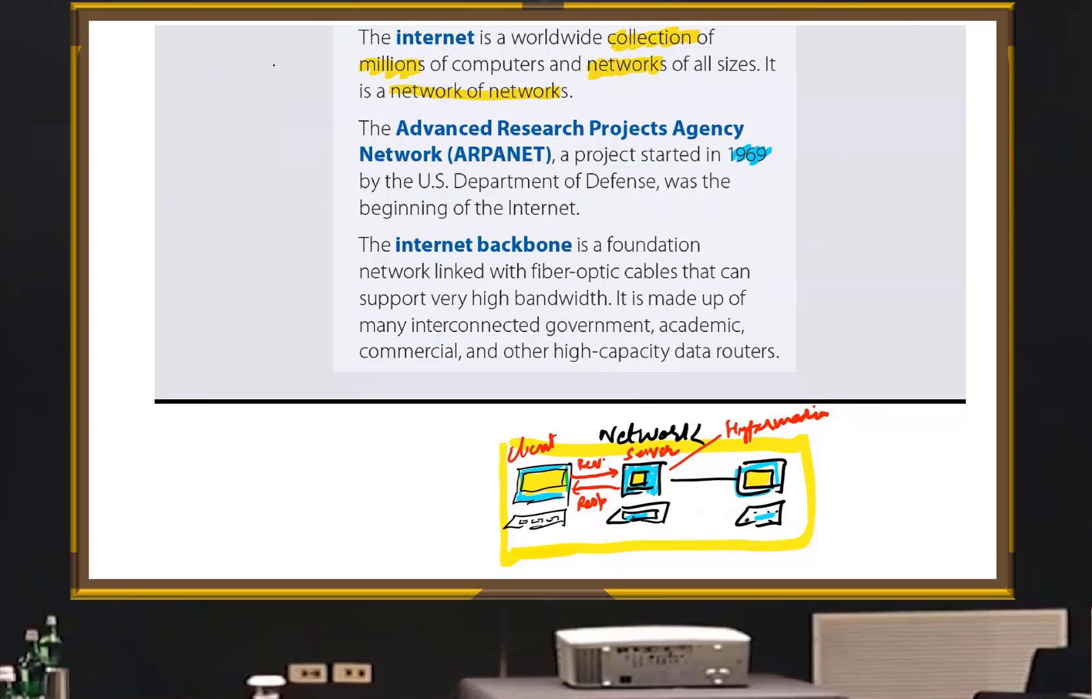
pyautogui.scroll(-3, 560, 299)
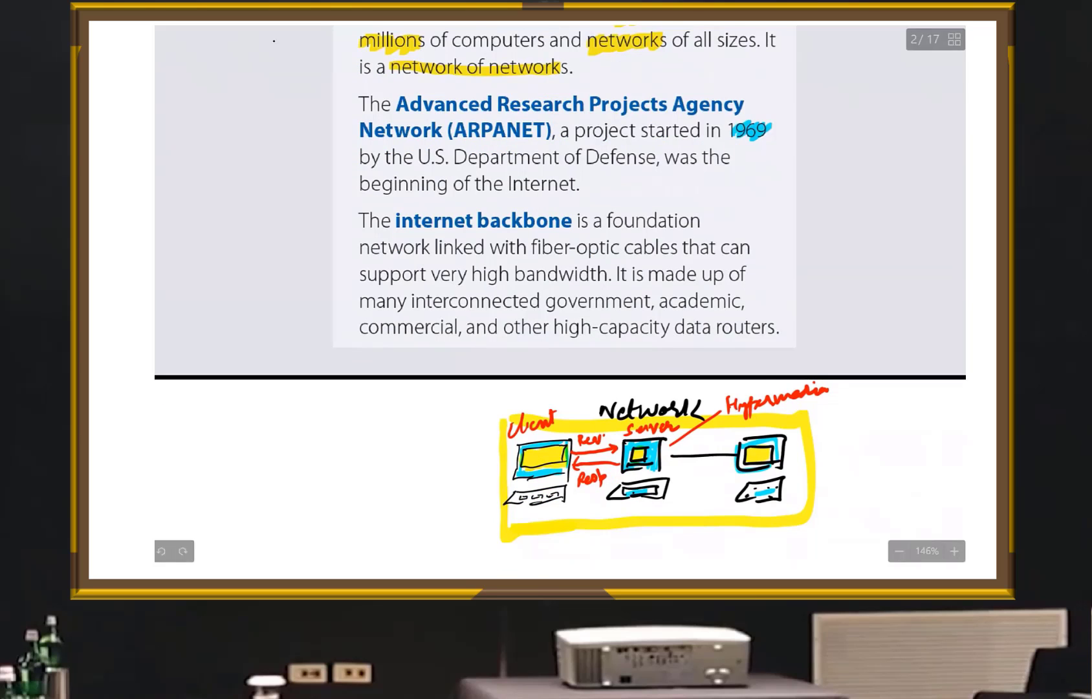
pyautogui.scroll(-4, 560, 299)
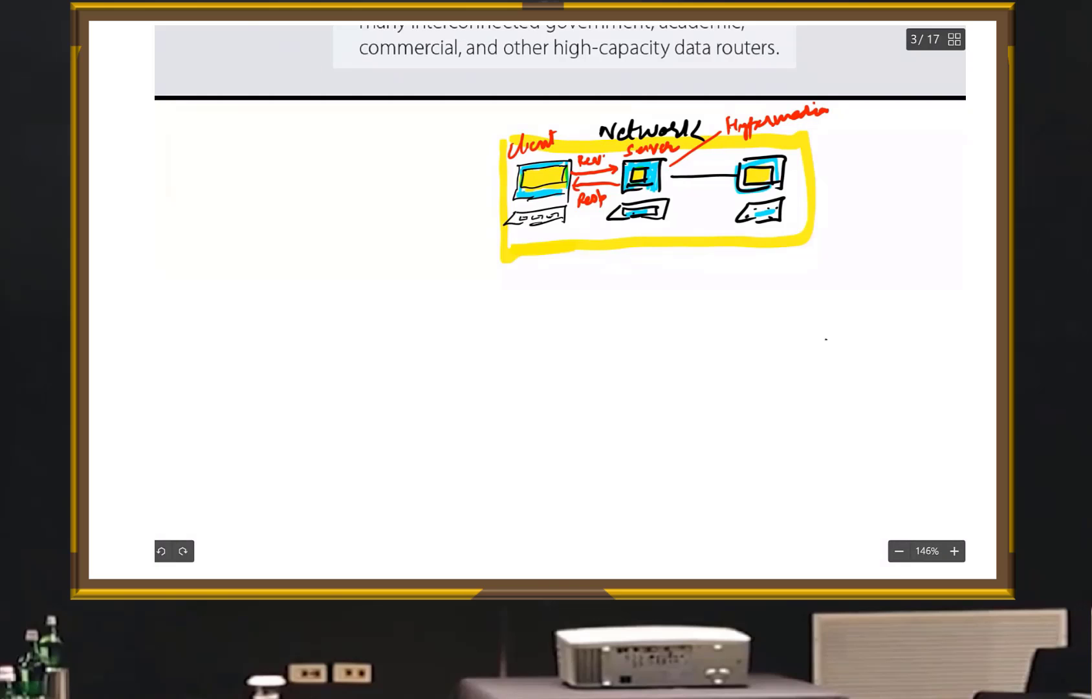
# Step: Draw a blue box holding a star network: central node, links and node boxes
pyautogui.moveTo(827, 340)
pyautogui.mouseDown()
pyautogui.moveTo(908, 402)
pyautogui.moveTo(824, 340)
pyautogui.mouseUp()
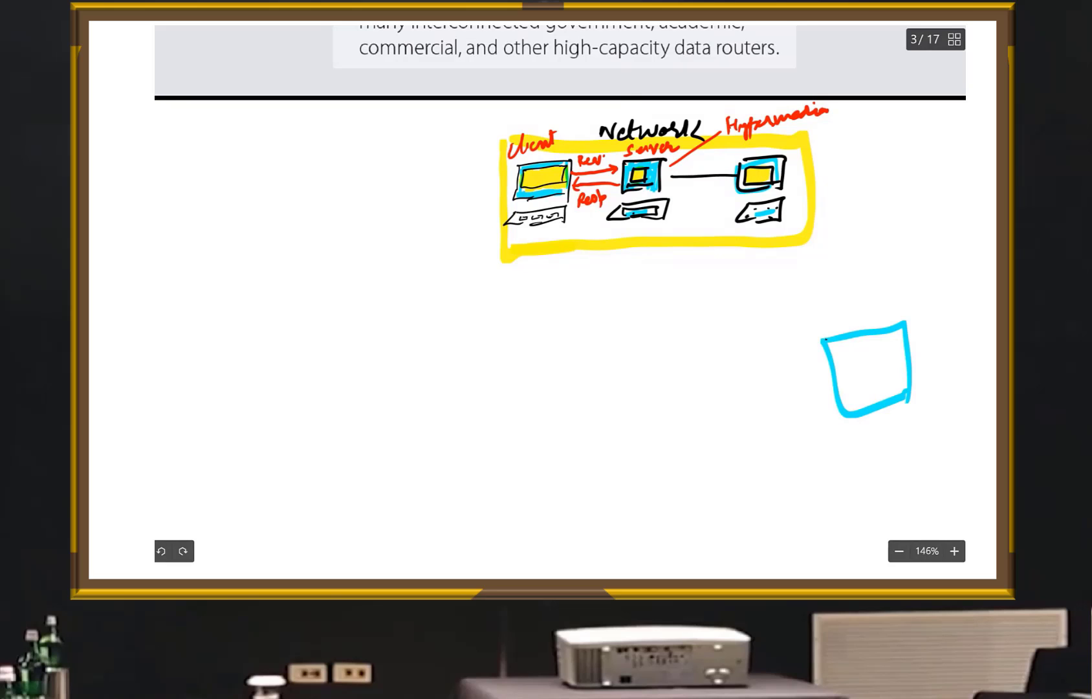
pyautogui.click(871, 368)
pyautogui.moveTo(874, 365)
pyautogui.mouseDown()
pyautogui.moveTo(897, 341)
pyautogui.moveTo(854, 354)
pyautogui.moveTo(846, 391)
pyautogui.moveTo(891, 387)
pyautogui.mouseUp()
pyautogui.moveTo(892, 335)
pyautogui.mouseDown()
pyautogui.moveTo(894, 352)
pyautogui.moveTo(908, 350)
pyautogui.mouseUp()
pyautogui.moveTo(883, 389)
pyautogui.mouseDown()
pyautogui.moveTo(901, 379)
pyautogui.moveTo(906, 398)
pyautogui.moveTo(841, 393)
pyautogui.moveTo(860, 405)
pyautogui.mouseUp()
pyautogui.moveTo(864, 355)
pyautogui.mouseDown()
pyautogui.moveTo(840, 348)
pyautogui.moveTo(864, 352)
pyautogui.moveTo(856, 359)
pyautogui.mouseUp()
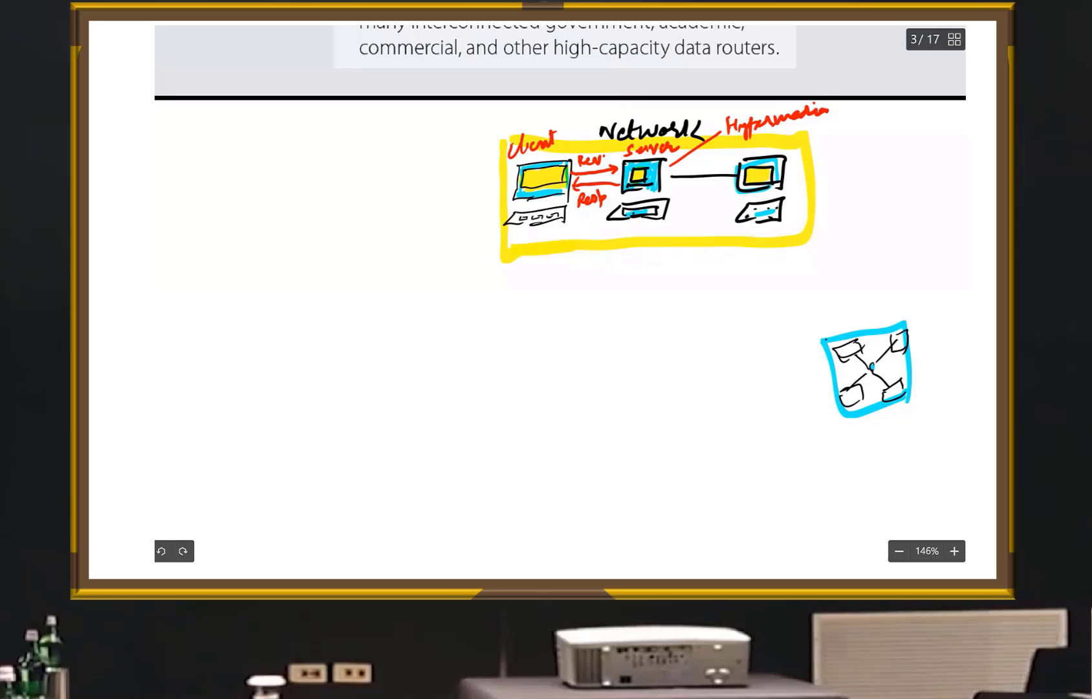
# Step: Sketch a dashed arc around the empty area and a small blue box at its upper left
pyautogui.moveTo(725, 485); pyautogui.dragTo(715, 492)
pyautogui.moveTo(688, 487); pyautogui.dragTo(677, 494)
pyautogui.moveTo(501, 509); pyautogui.dragTo(418, 487)
pyautogui.moveTo(338, 361); pyautogui.dragTo(336, 337)
pyautogui.moveTo(330, 282); pyautogui.dragTo(351, 216)
pyautogui.moveTo(360, 175)
pyautogui.mouseDown()
pyautogui.moveTo(398, 203)
pyautogui.moveTo(389, 198)
pyautogui.mouseUp()
# Step: Draw a large cross-hatched blue box on the left
pyautogui.moveTo(280, 347); pyautogui.dragTo(391, 350)
pyautogui.moveTo(279, 350); pyautogui.dragTo(386, 340)
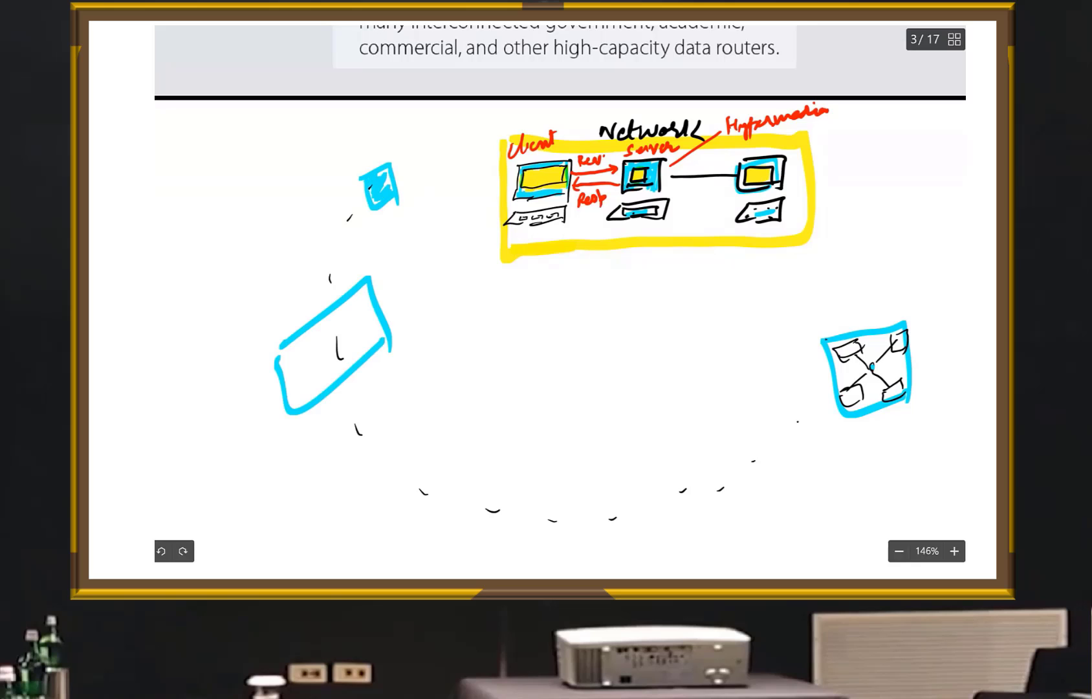
pyautogui.moveTo(367, 286); pyautogui.dragTo(290, 402)
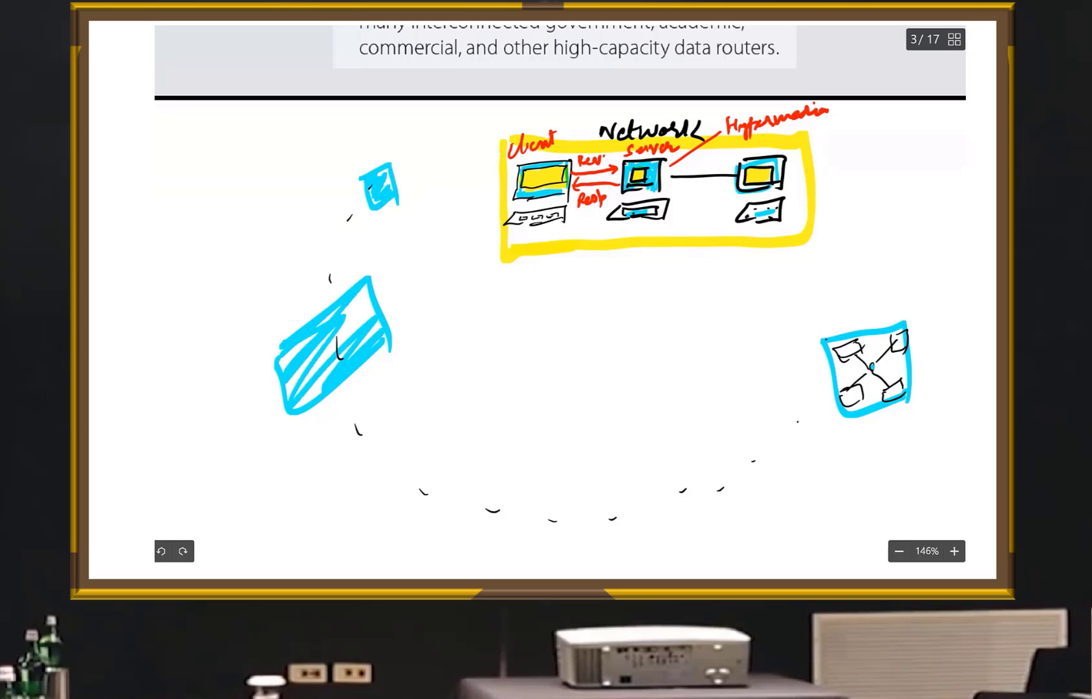
pyautogui.moveTo(342, 295); pyautogui.dragTo(371, 332)
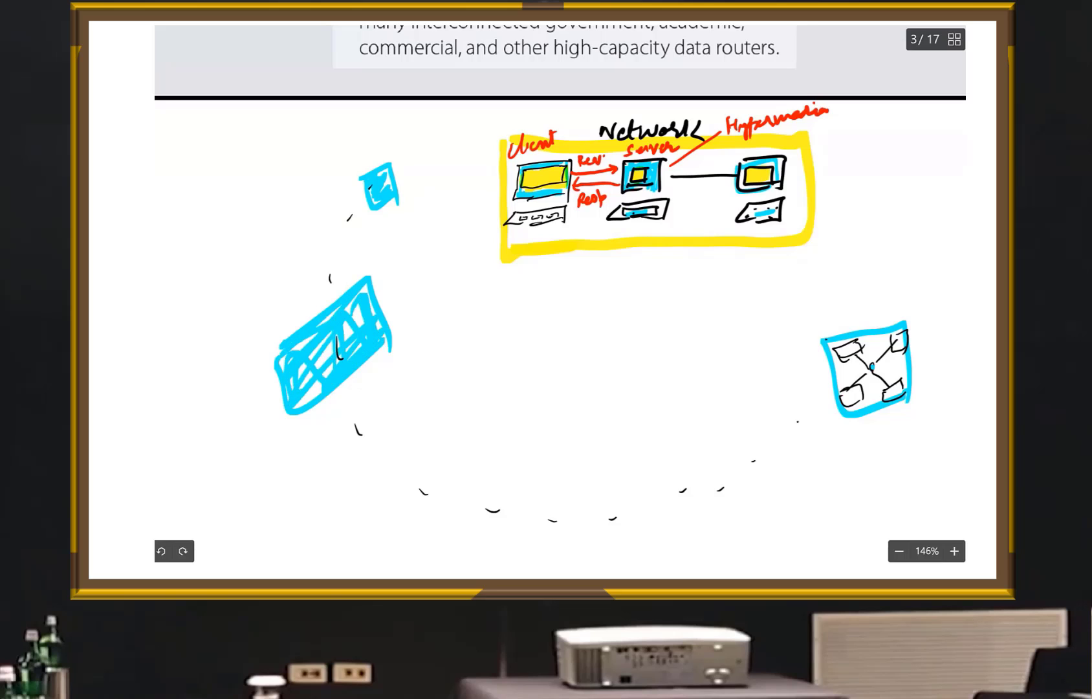
# Step: Draw a red central hub labelled 'Internet' with arrows out to every network
pyautogui.moveTo(587, 334)
pyautogui.mouseDown()
pyautogui.moveTo(597, 350)
pyautogui.moveTo(687, 240)
pyautogui.mouseUp()
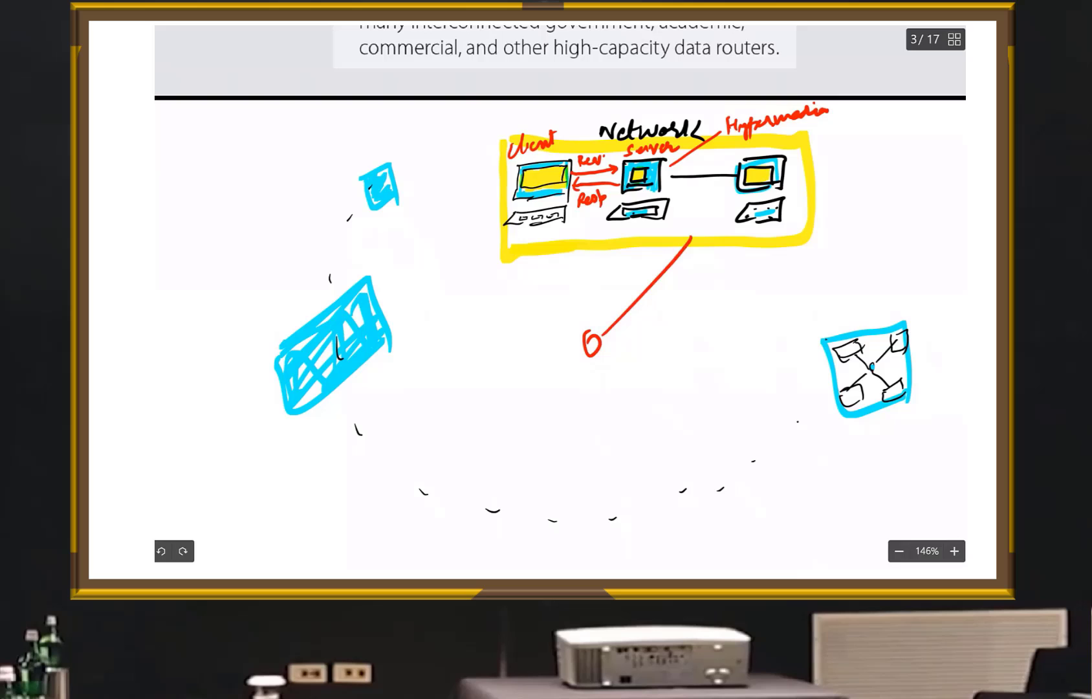
pyautogui.moveTo(609, 355)
pyautogui.mouseDown()
pyautogui.moveTo(792, 363)
pyautogui.moveTo(777, 385)
pyautogui.mouseUp()
pyautogui.moveTo(543, 366)
pyautogui.mouseDown()
pyautogui.moveTo(559, 361)
pyautogui.moveTo(382, 373)
pyautogui.mouseUp()
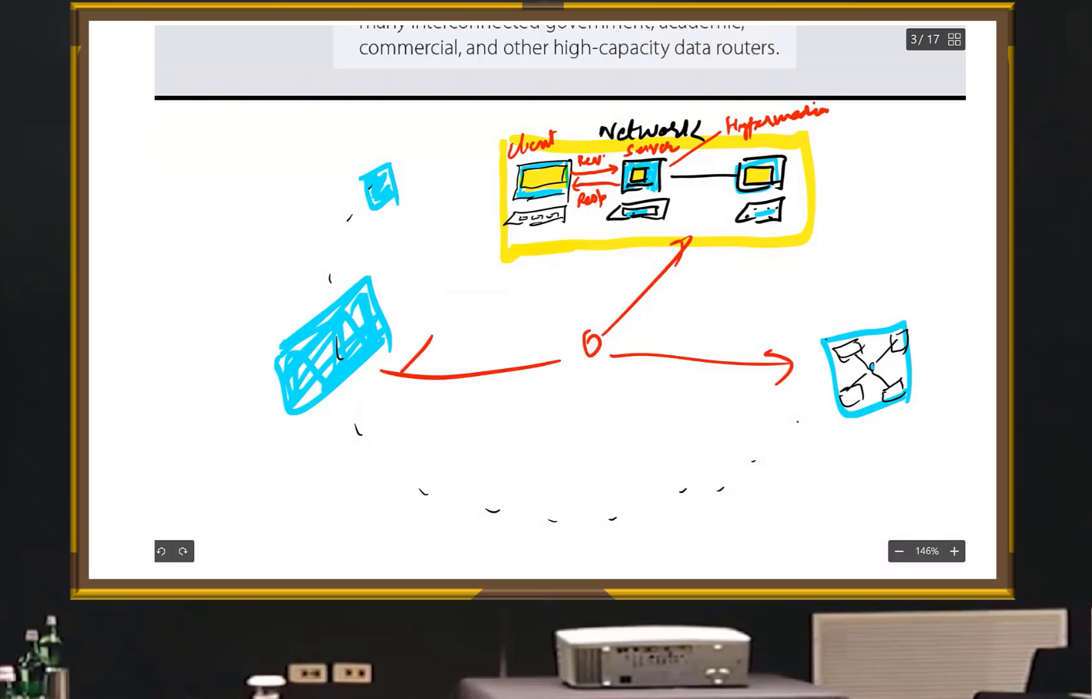
pyautogui.moveTo(431, 338); pyautogui.dragTo(434, 389)
pyautogui.moveTo(582, 338); pyautogui.dragTo(388, 216)
pyautogui.moveTo(400, 265); pyautogui.dragTo(425, 227)
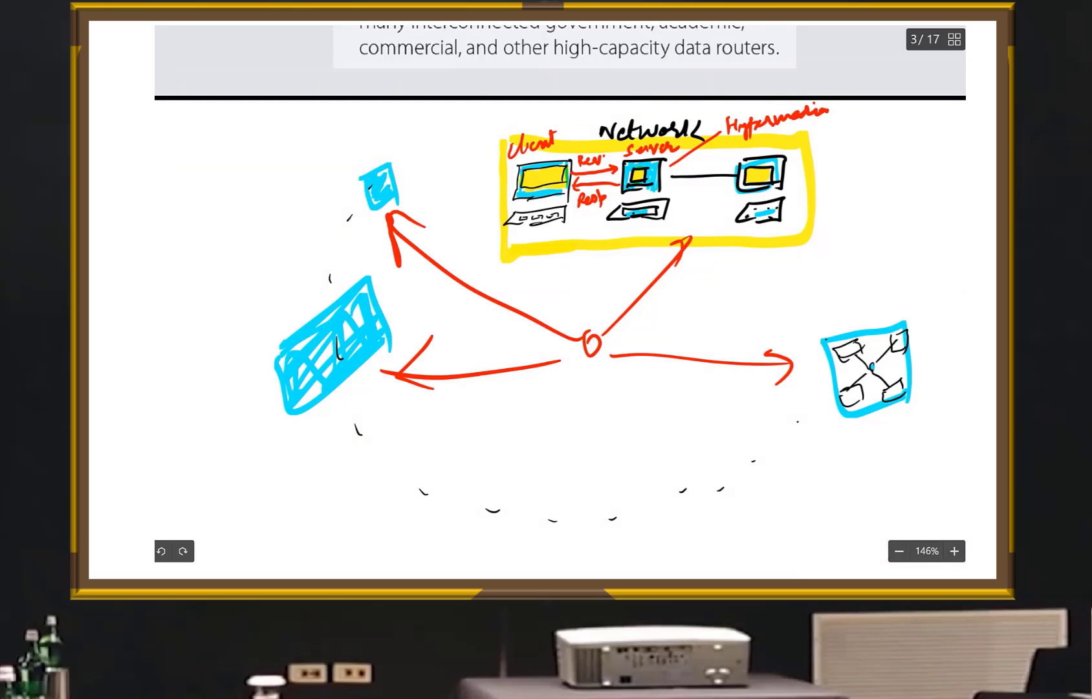
pyautogui.moveTo(608, 366)
pyautogui.mouseDown()
pyautogui.moveTo(645, 474)
pyautogui.moveTo(650, 457)
pyautogui.moveTo(508, 474)
pyautogui.mouseUp()
pyautogui.moveTo(516, 427); pyautogui.dragTo(556, 459)
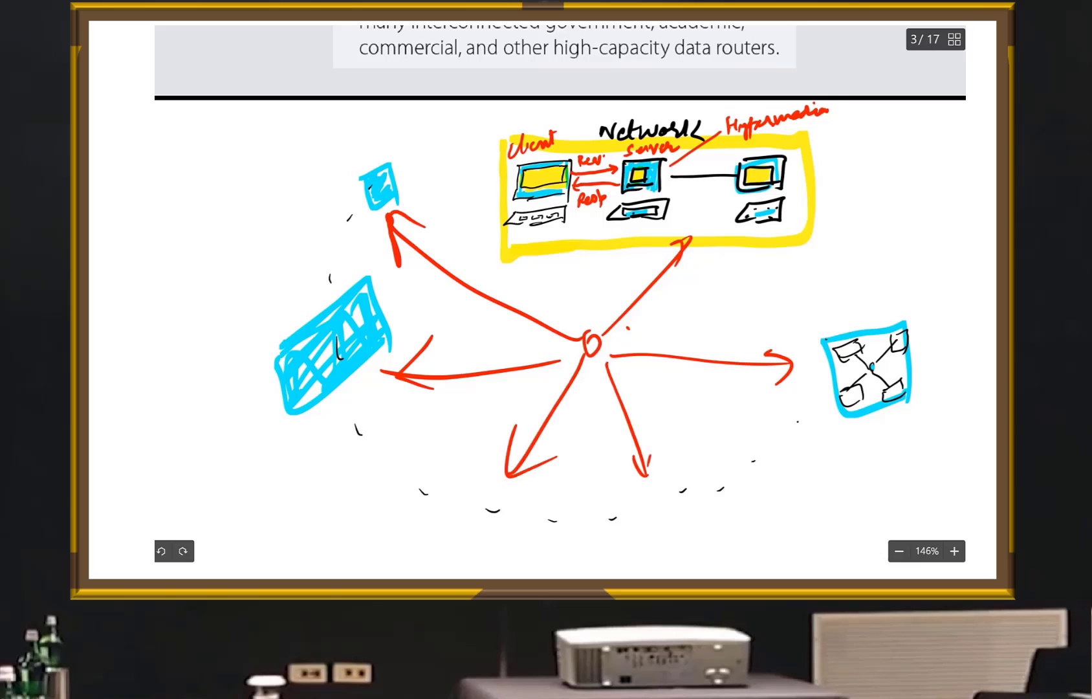
pyautogui.moveTo(623, 321)
pyautogui.mouseDown()
pyautogui.moveTo(648, 341)
pyautogui.moveTo(666, 321)
pyautogui.moveTo(744, 287)
pyautogui.mouseUp()
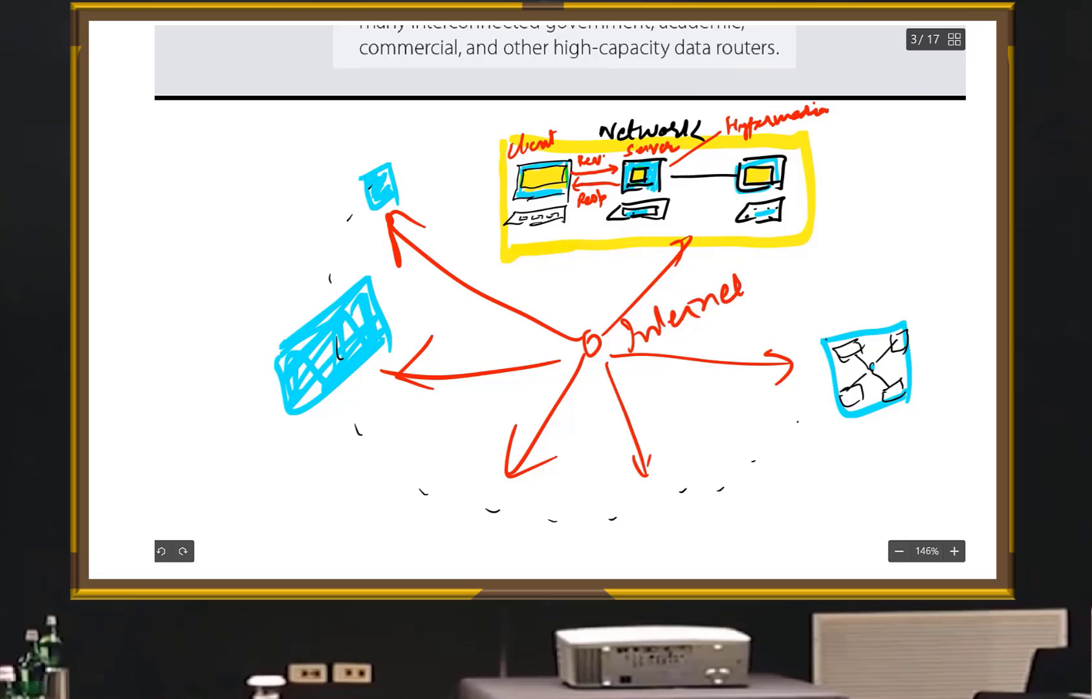
pyautogui.moveTo(658, 314)
pyautogui.mouseDown()
pyautogui.moveTo(669, 309)
pyautogui.moveTo(693, 345)
pyautogui.moveTo(826, 273)
pyautogui.mouseUp()
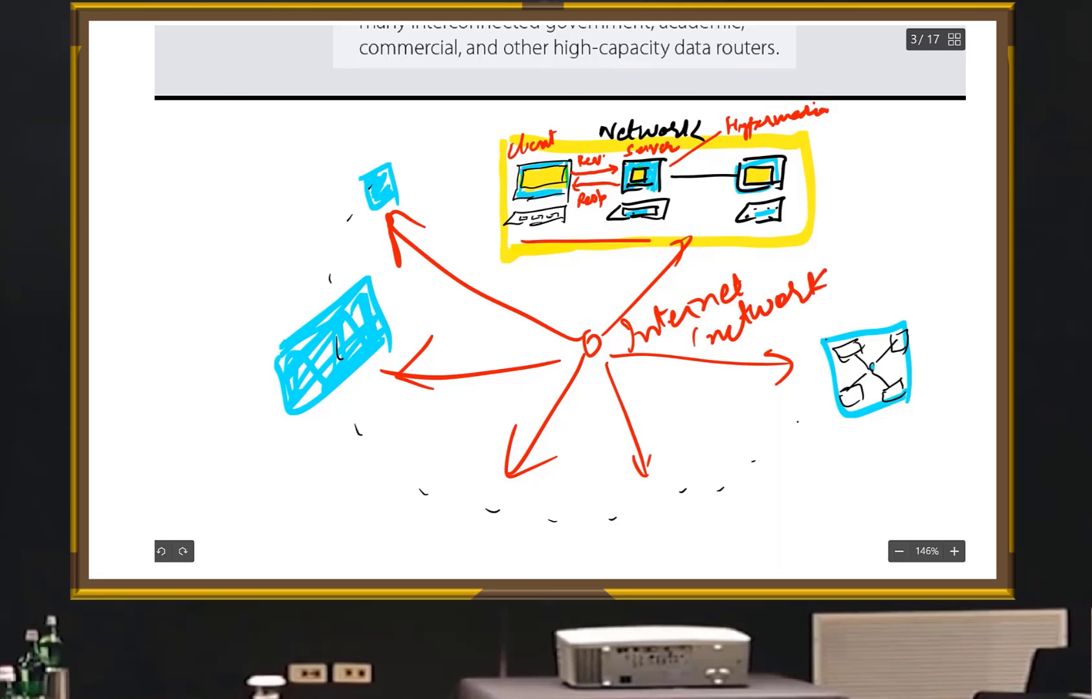
# Step: Outline the original network in red and extend the note to 'network of all networks'
pyautogui.moveTo(520, 241)
pyautogui.mouseDown()
pyautogui.moveTo(805, 235)
pyautogui.moveTo(731, 136)
pyautogui.mouseUp()
pyautogui.moveTo(731, 141); pyautogui.dragTo(683, 142)
pyautogui.moveTo(495, 138)
pyautogui.mouseDown()
pyautogui.moveTo(473, 185)
pyautogui.moveTo(536, 257)
pyautogui.mouseUp()
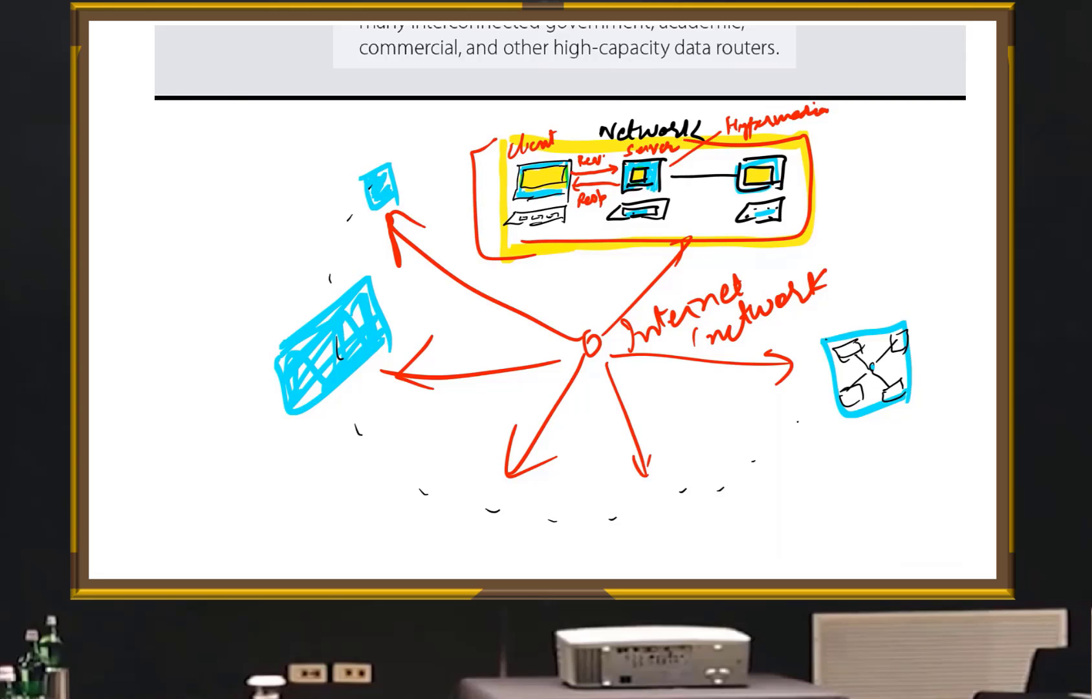
pyautogui.moveTo(843, 272)
pyautogui.mouseDown()
pyautogui.moveTo(870, 273)
pyautogui.moveTo(886, 240)
pyautogui.moveTo(966, 183)
pyautogui.mouseUp()
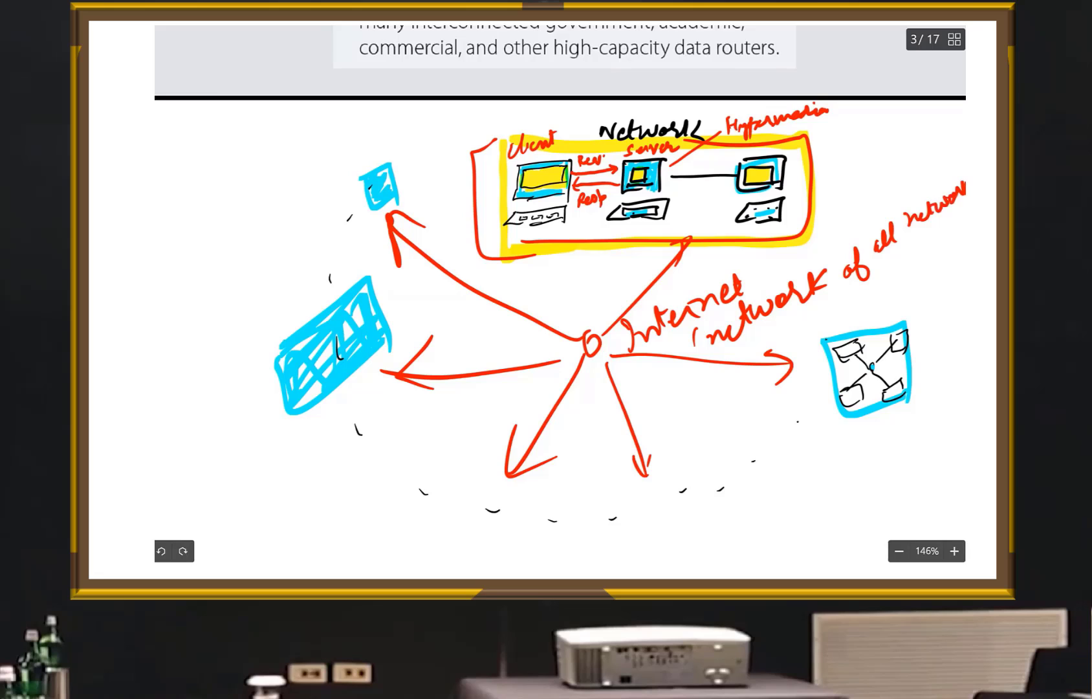
pyautogui.moveTo(893, 256); pyautogui.dragTo(930, 240)
# Step: Fill the star network's nodes yellow and mark red nodes in both blue boxes
pyautogui.moveTo(895, 335)
pyautogui.mouseDown()
pyautogui.moveTo(901, 402)
pyautogui.moveTo(857, 405)
pyautogui.mouseUp()
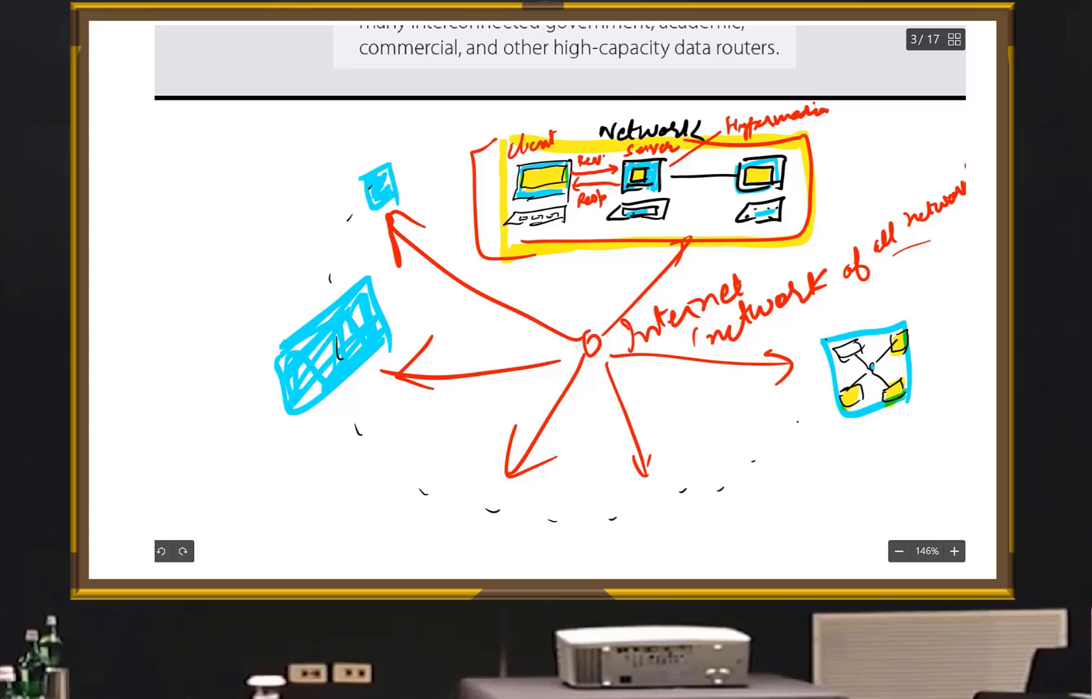
pyautogui.moveTo(345, 304)
pyautogui.mouseDown()
pyautogui.moveTo(363, 325)
pyautogui.moveTo(326, 355)
pyautogui.moveTo(316, 395)
pyautogui.mouseUp()
pyautogui.moveTo(369, 181); pyautogui.dragTo(397, 184)
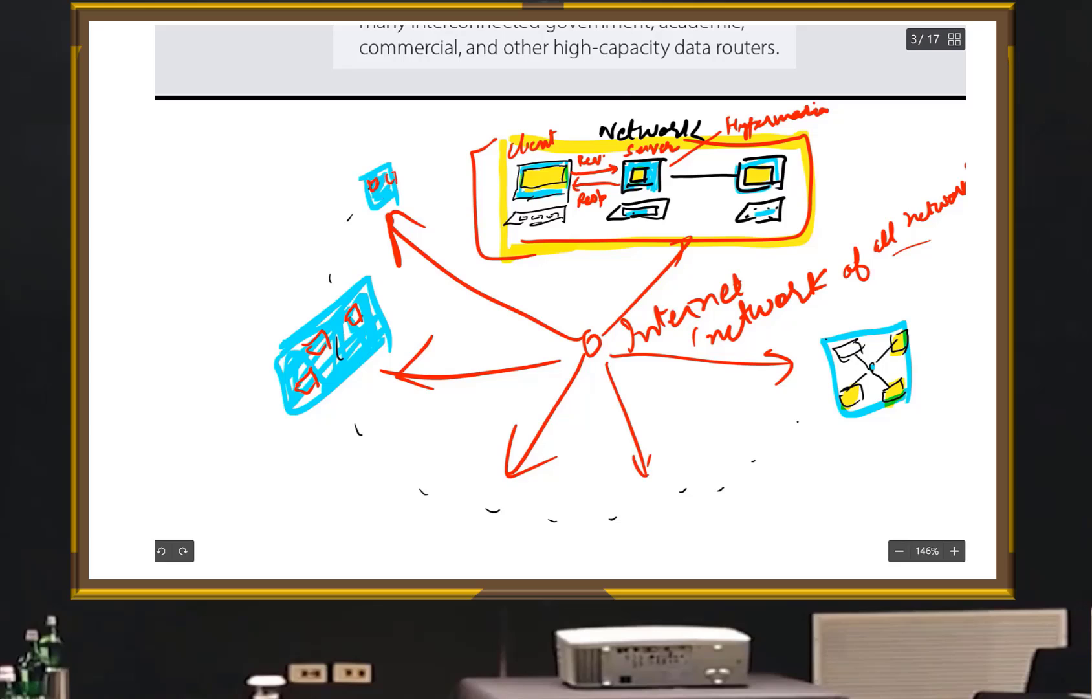